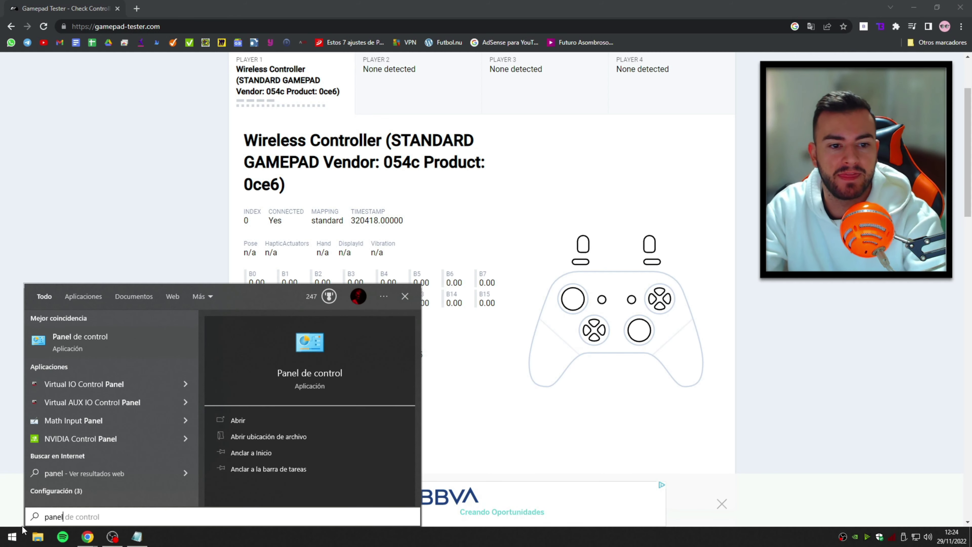
- Open the Control Panel maximized and show its devices and printers
click(92, 340)
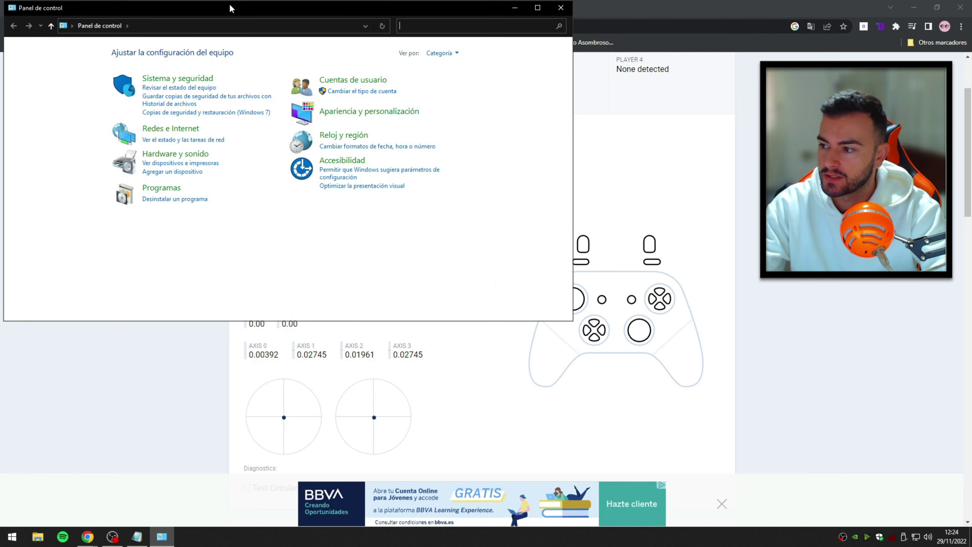
drag(256, 7, 337, 0)
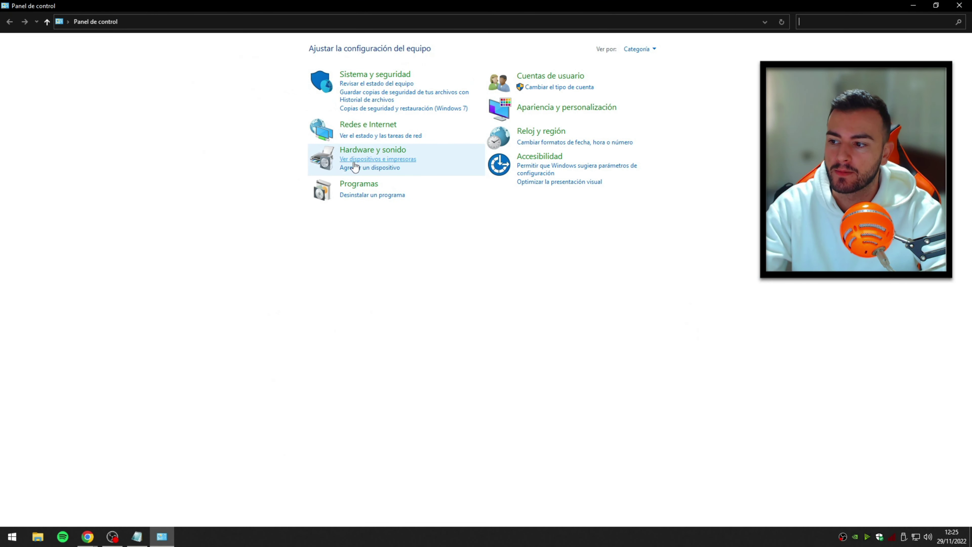
click(381, 163)
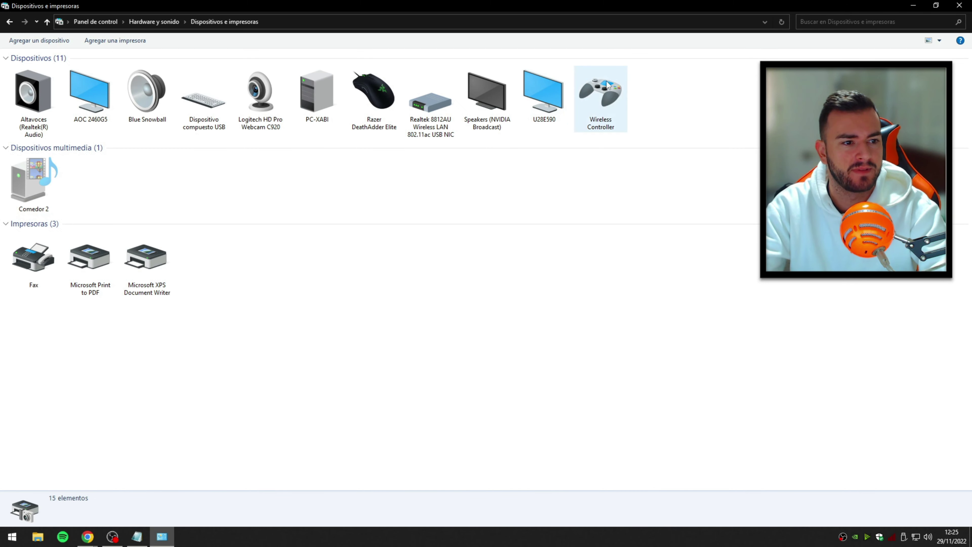
- Open the Wireless Controller's properties and show its hardware functions
right_click(590, 85)
click(618, 160)
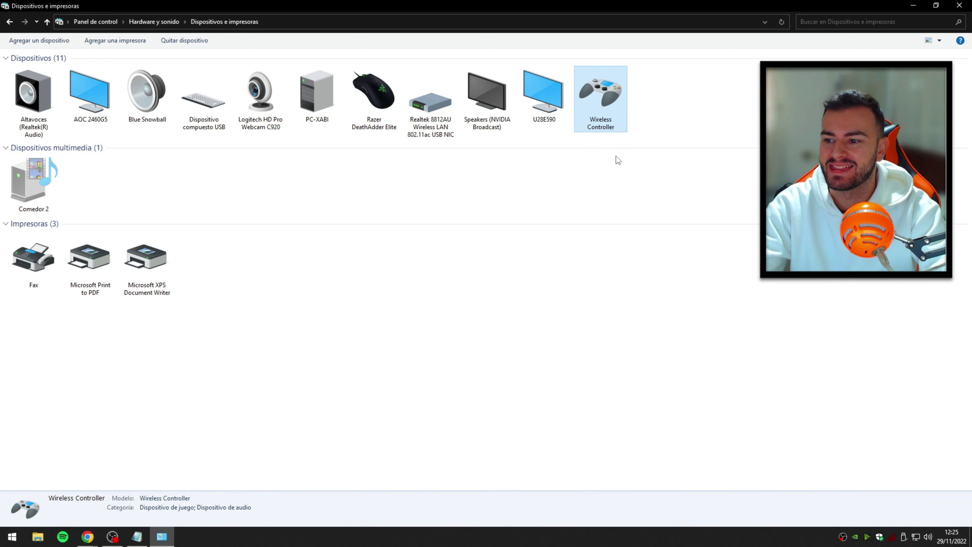
drag(660, 90, 433, 124)
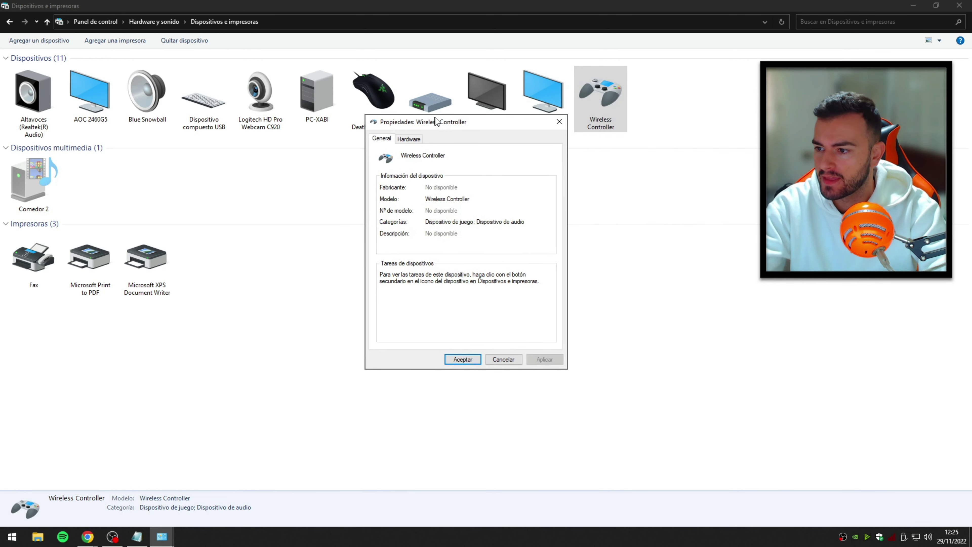
click(408, 140)
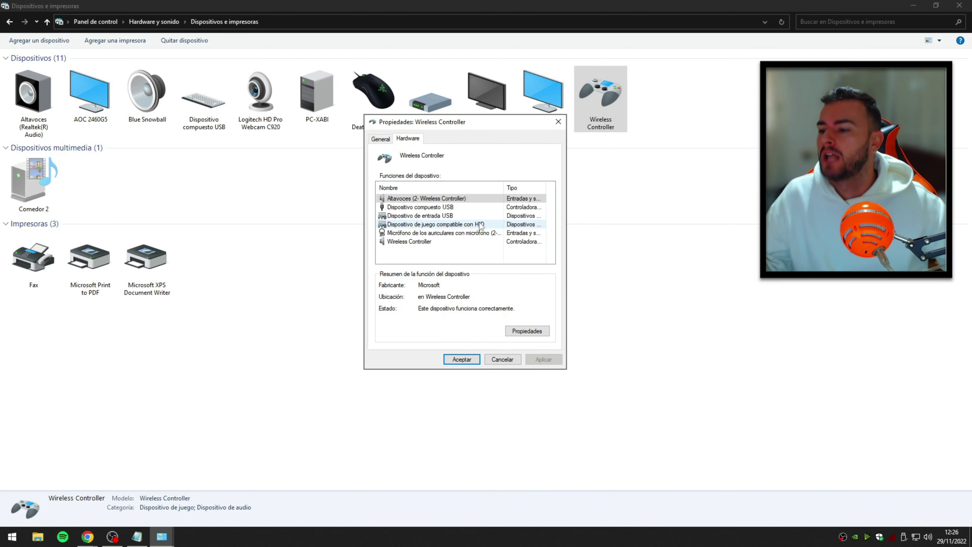
- Open the properties of "Dispositivo de juego compatible con HID" with permission to change its configuration
click(427, 226)
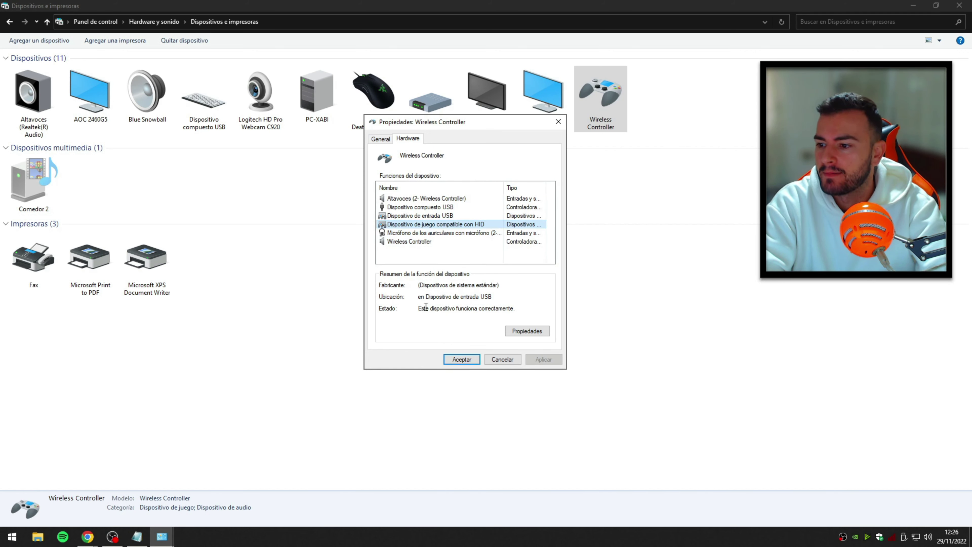
click(520, 331)
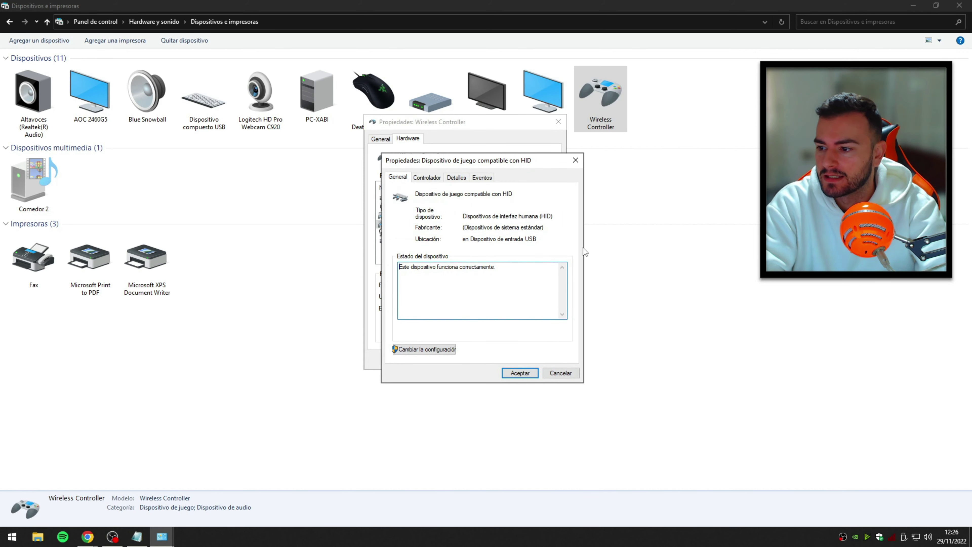
drag(484, 164, 260, 150)
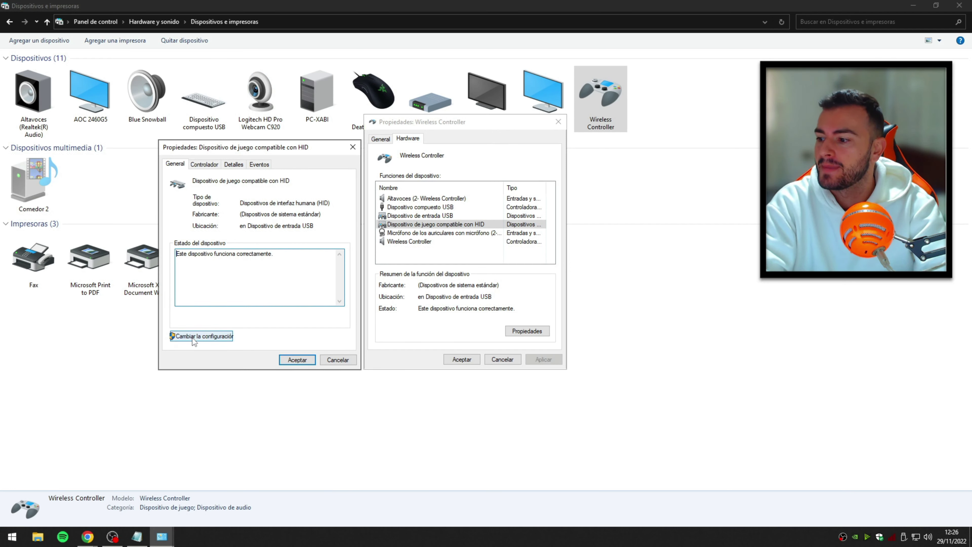
click(201, 336)
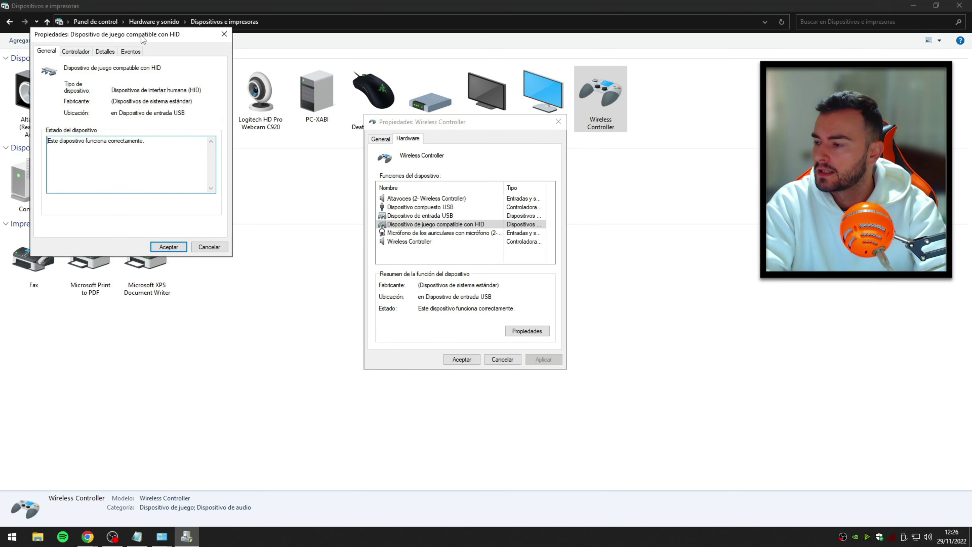
drag(141, 37, 265, 149)
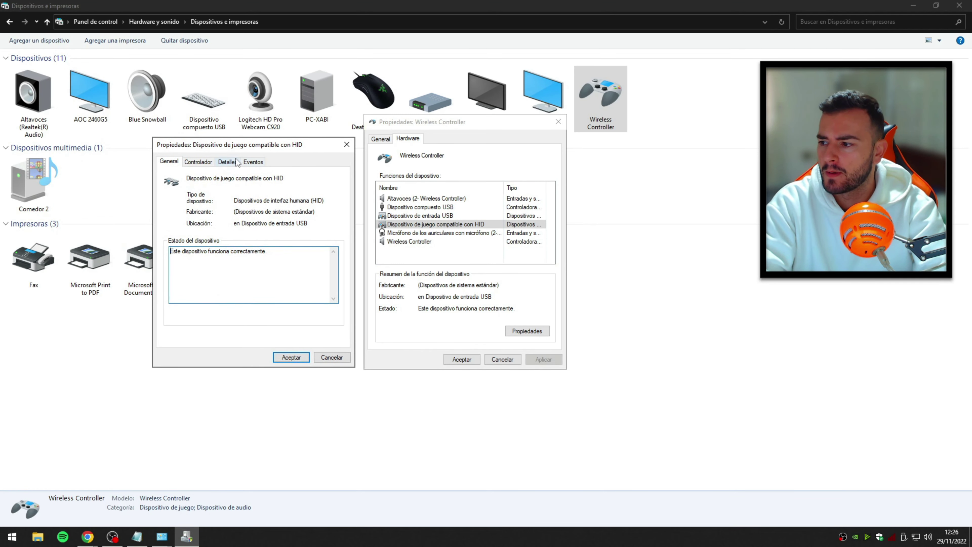
- Uninstall the HID-compatible game device from the system and close the Wireless Controller's properties
click(199, 162)
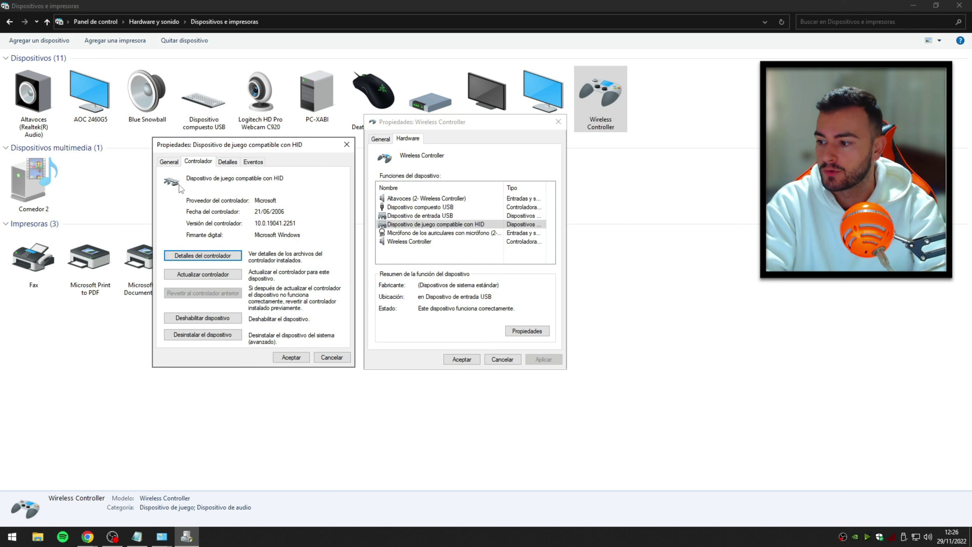
click(203, 336)
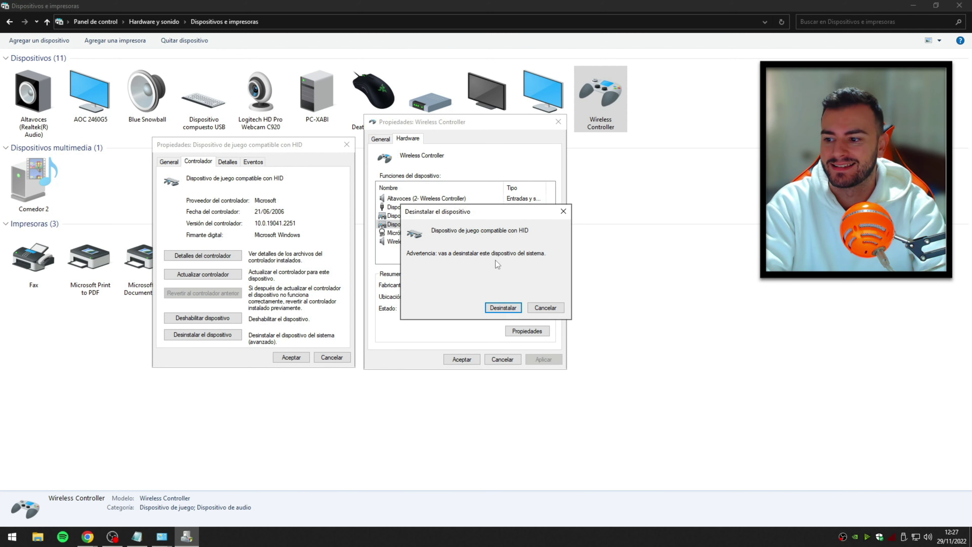
click(503, 309)
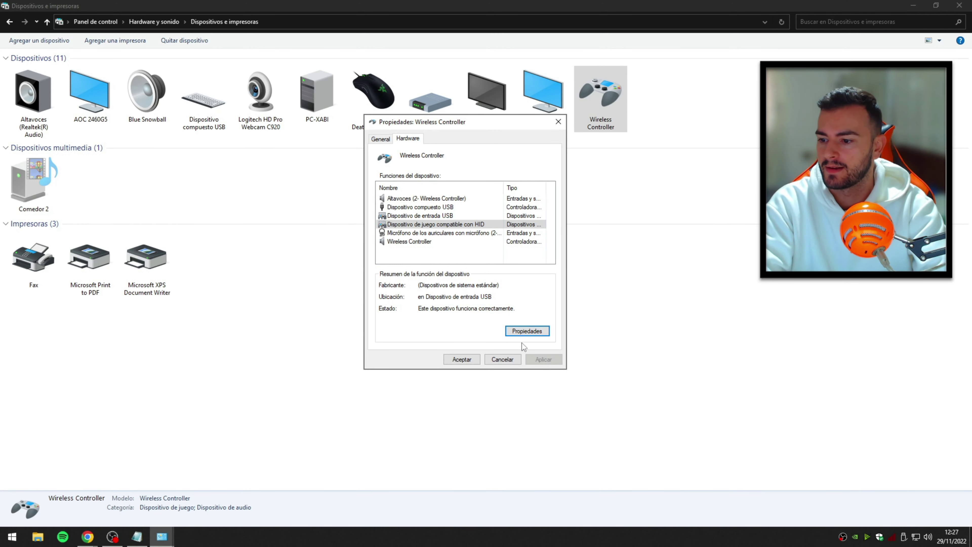
click(460, 360)
- Refresh the device list and check the Wireless Controller's remaining hardware functions in its properties
right_click(652, 110)
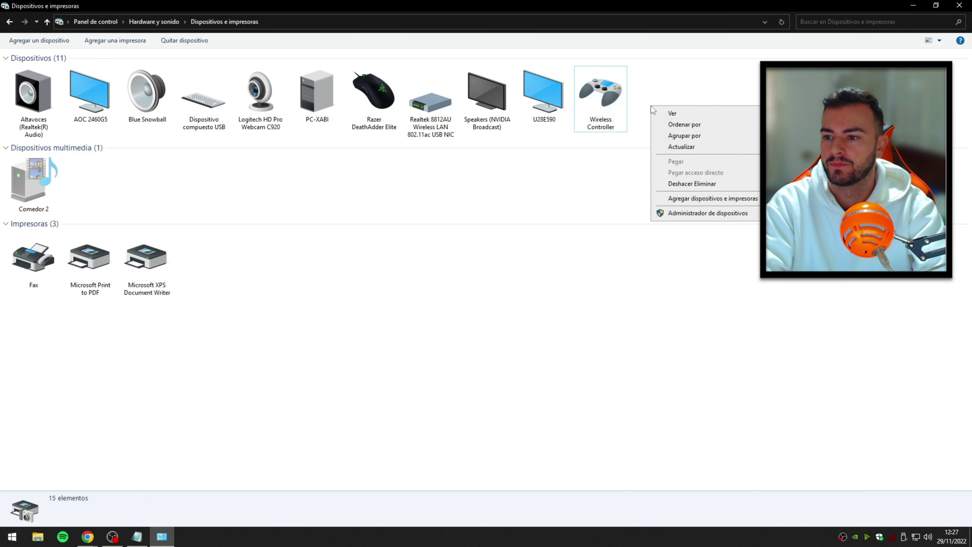
click(666, 147)
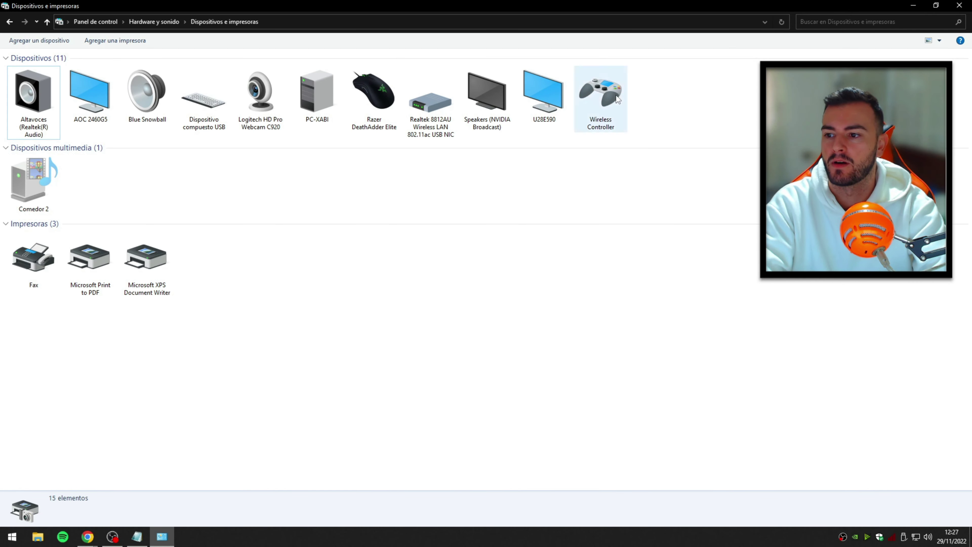
double_click(618, 99)
click(662, 120)
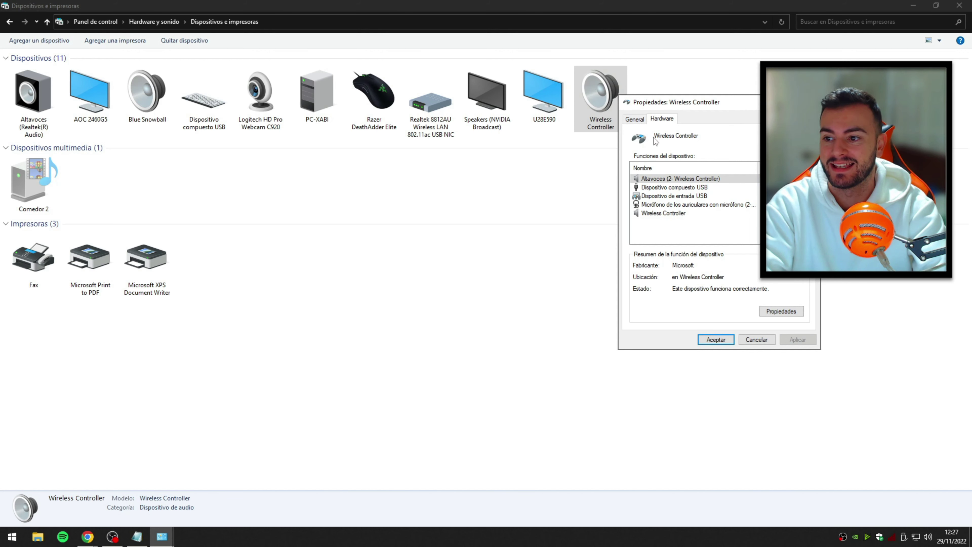
click(636, 120)
key(Escape)
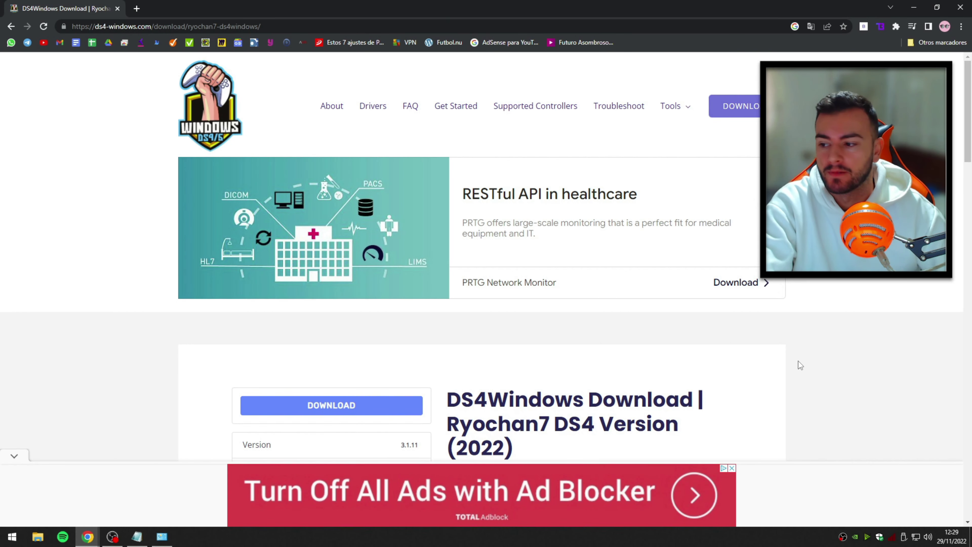
- Download DS4Windows version 3.1.11 from the Ryochan7 download page
scroll(640, 264, down, 1)
scroll(640, 265, down, 1)
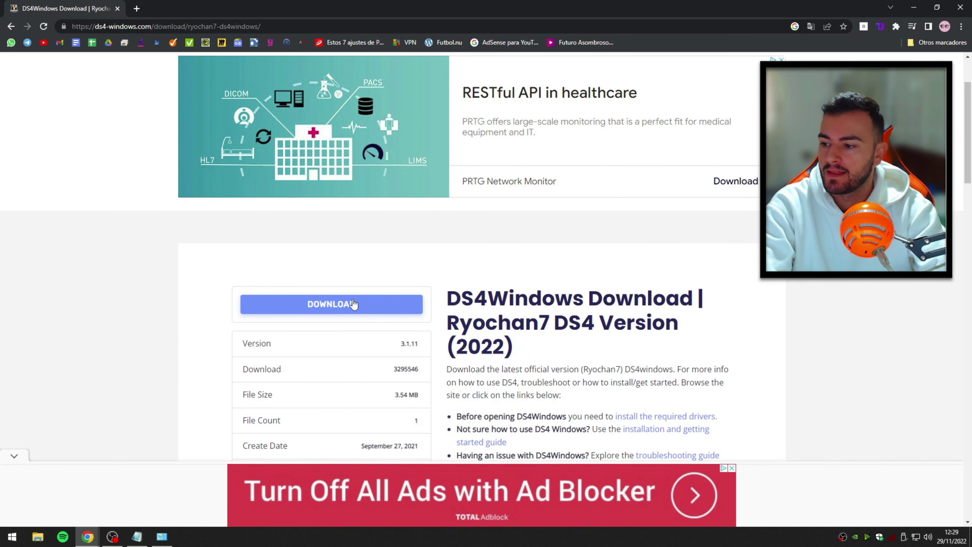
drag(240, 343, 423, 345)
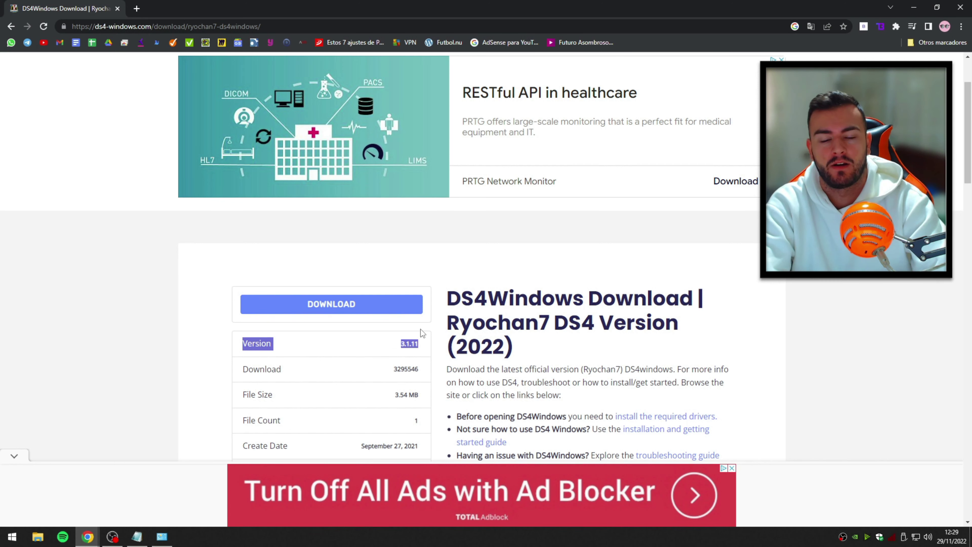
click(311, 309)
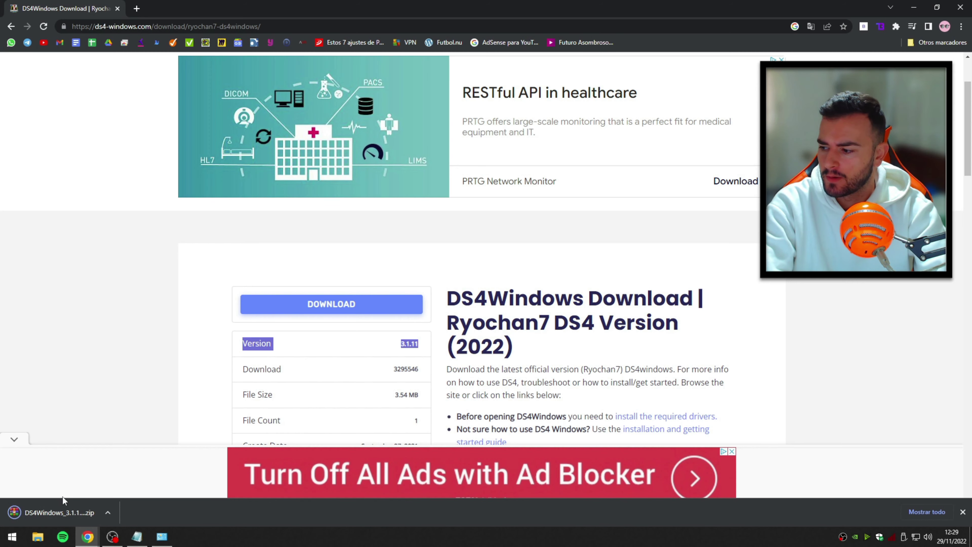
- Extract the DS4Windows folder from the downloaded DS4Windows_3.1.11_x64.zip to the desktop and close the archive
click(55, 515)
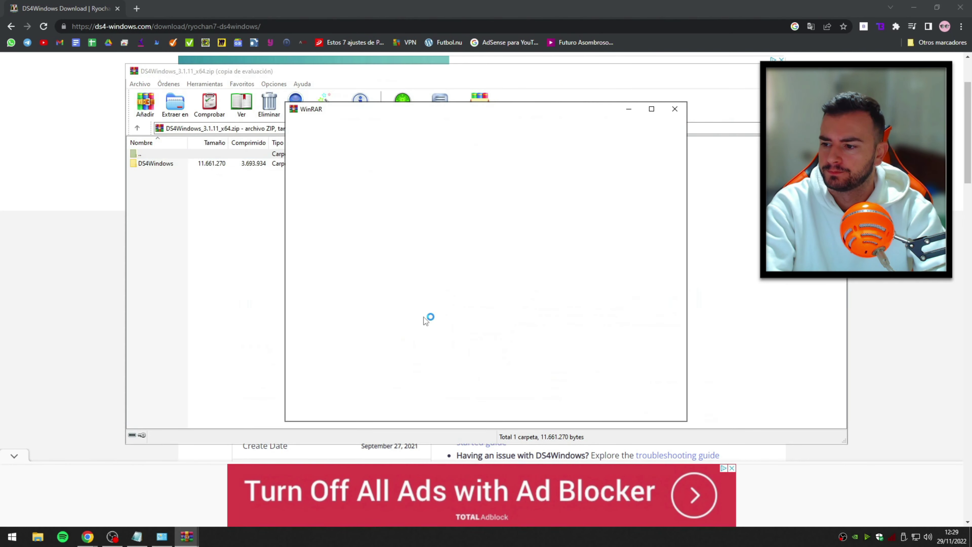
click(681, 110)
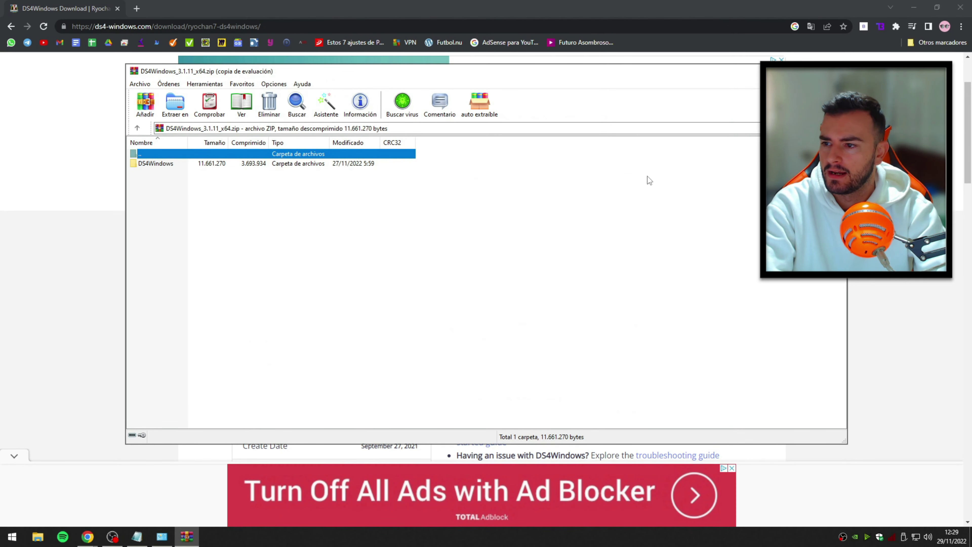
click(914, 6)
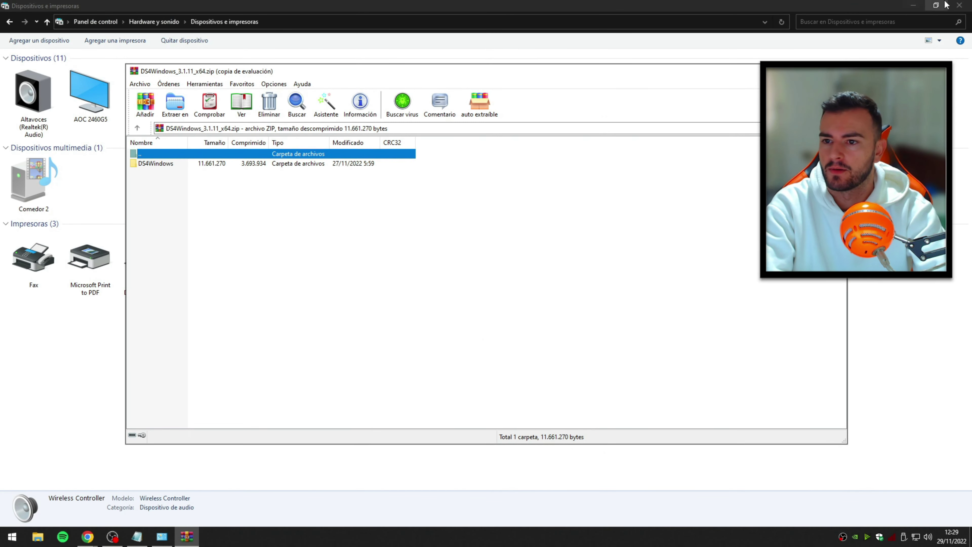
click(917, 8)
click(917, 8)
drag(427, 73, 725, 59)
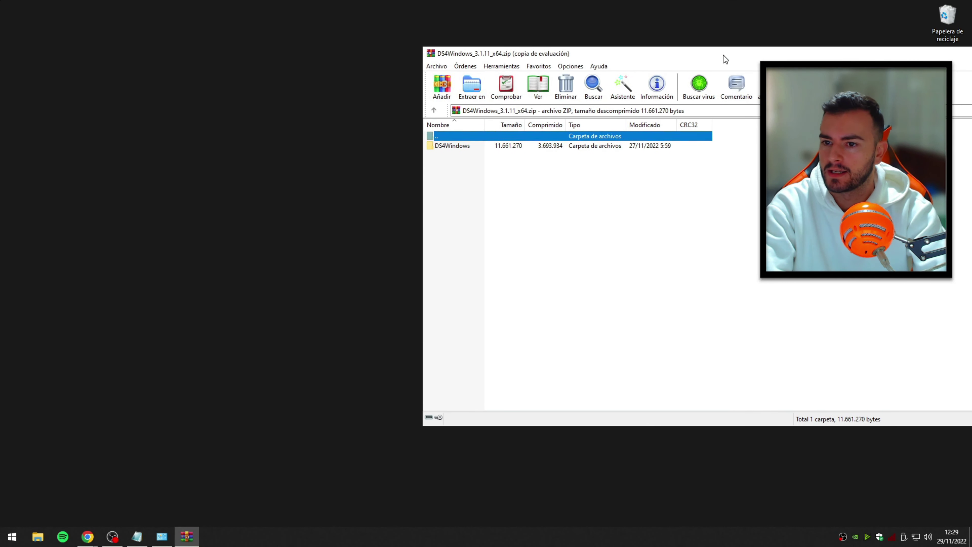
drag(478, 148, 263, 117)
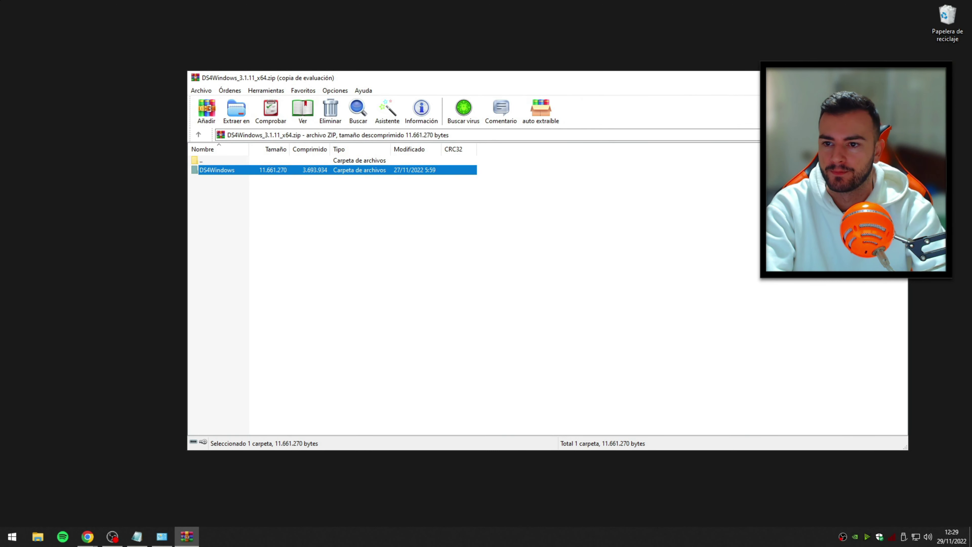
key(alt+F4)
- Set DS4Windows.exe in the extracted DS4Windows folder to always run as administrator
double_click(268, 137)
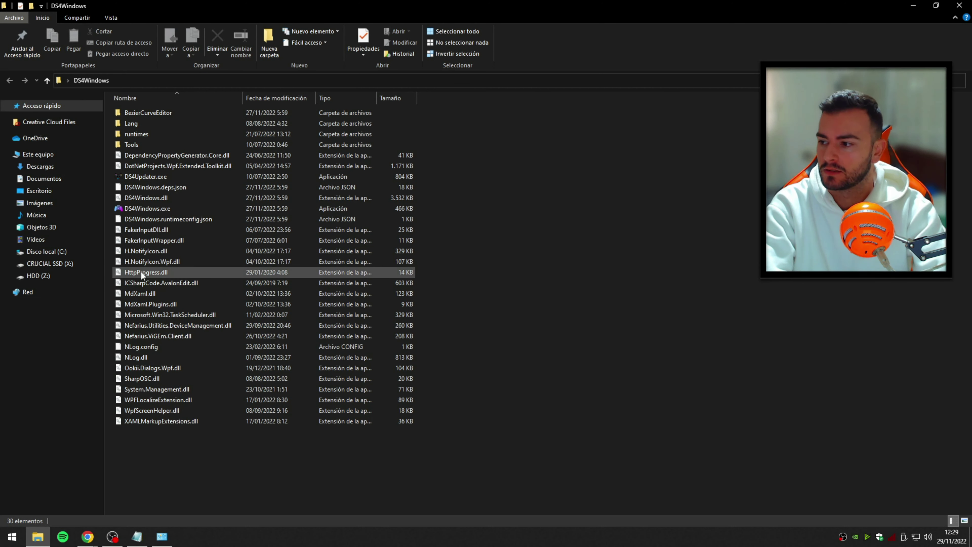
right_click(149, 206)
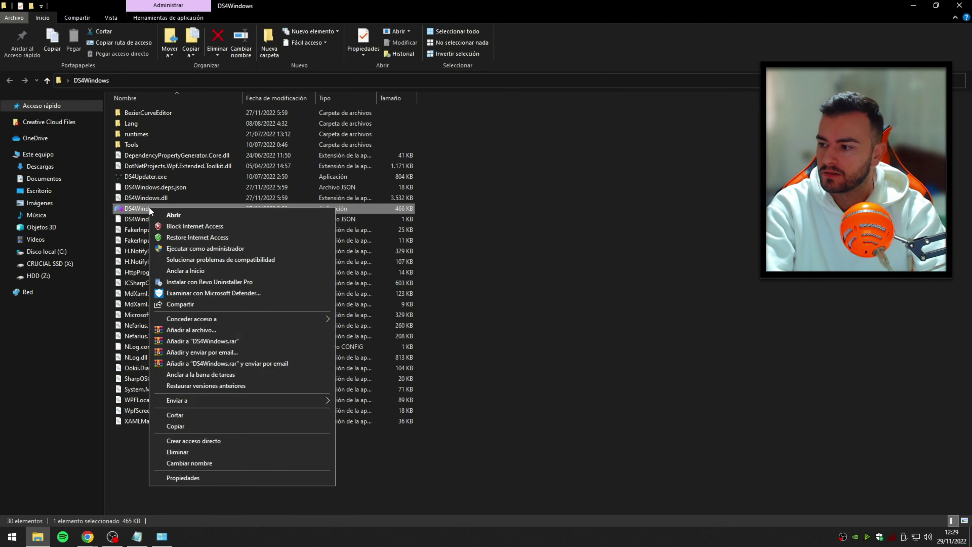
click(168, 476)
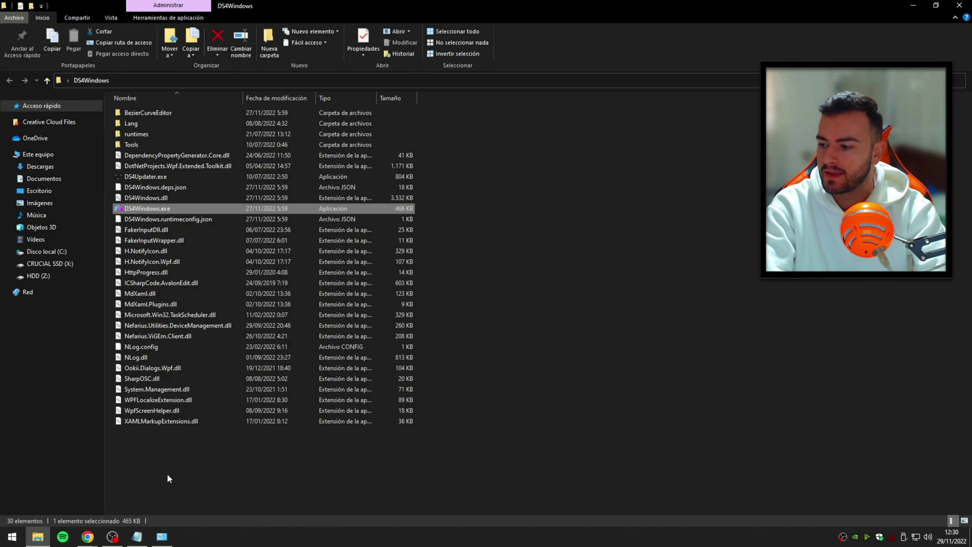
click(108, 117)
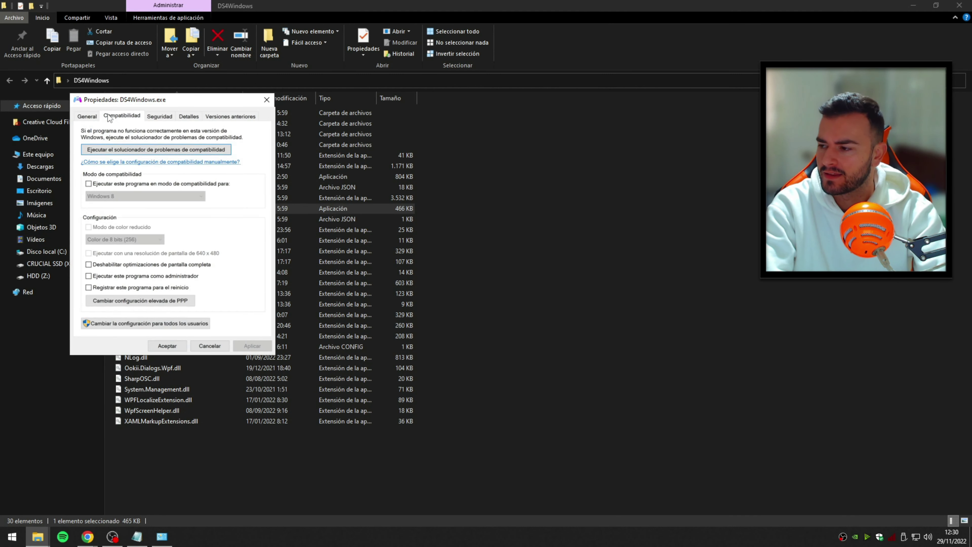
click(88, 279)
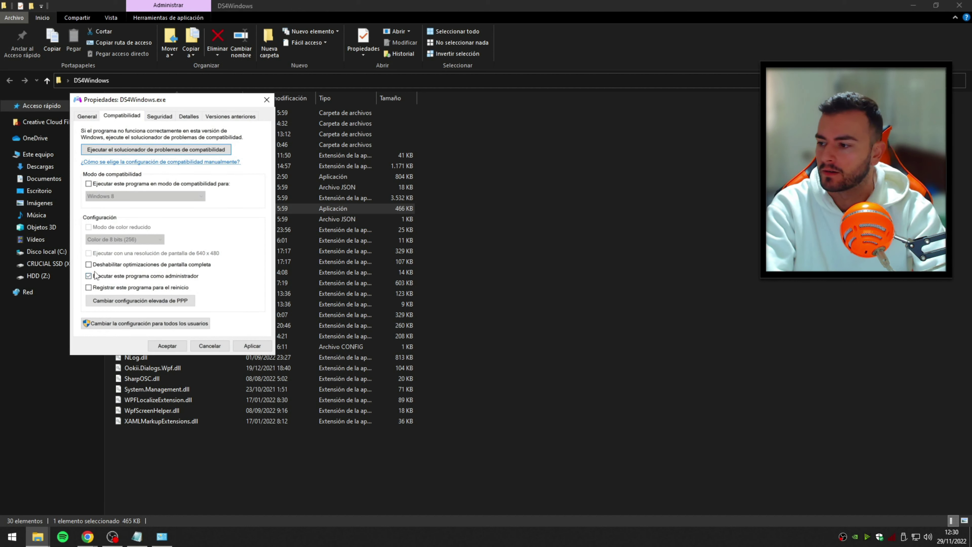
click(251, 346)
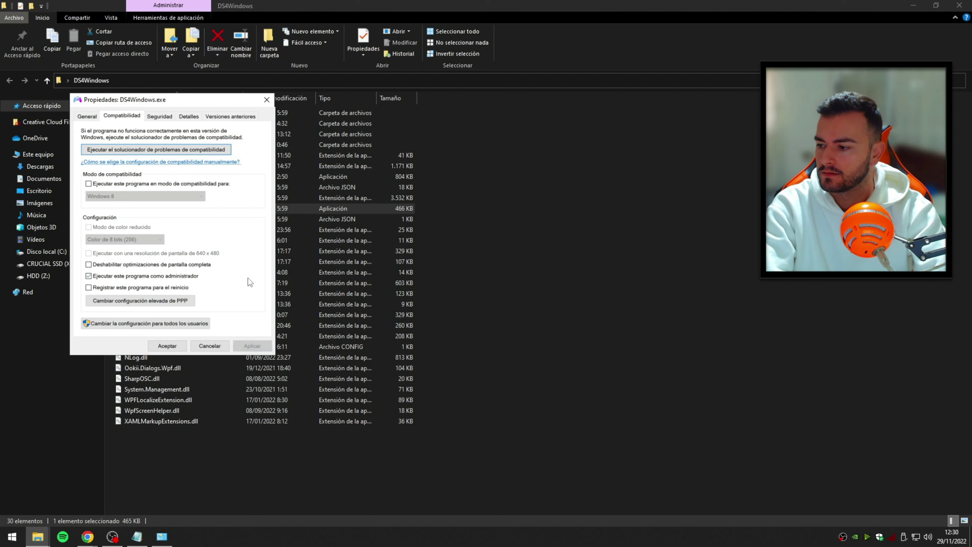
click(167, 346)
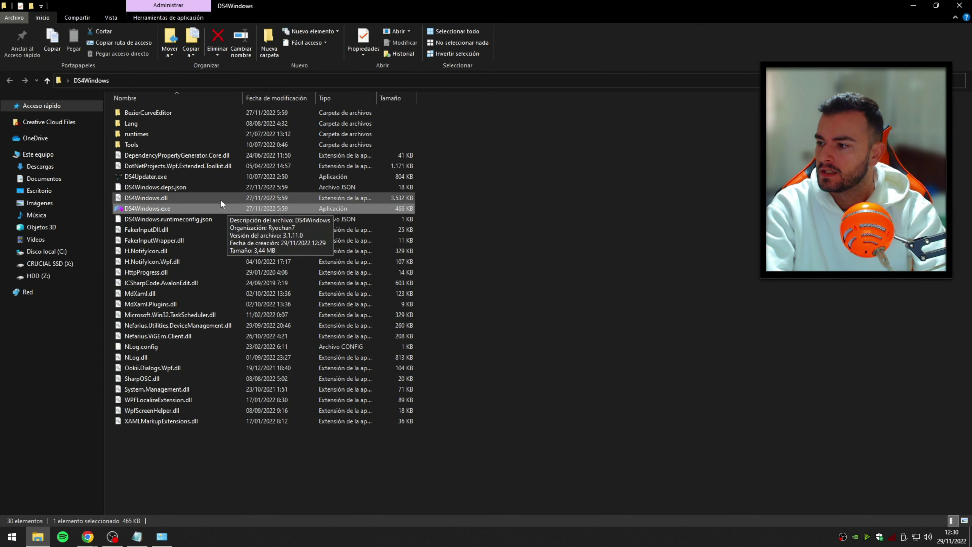
- Create a desktop shortcut to DS4Windows.exe and place it on the desktop below the DS4Windows folder
right_click(152, 209)
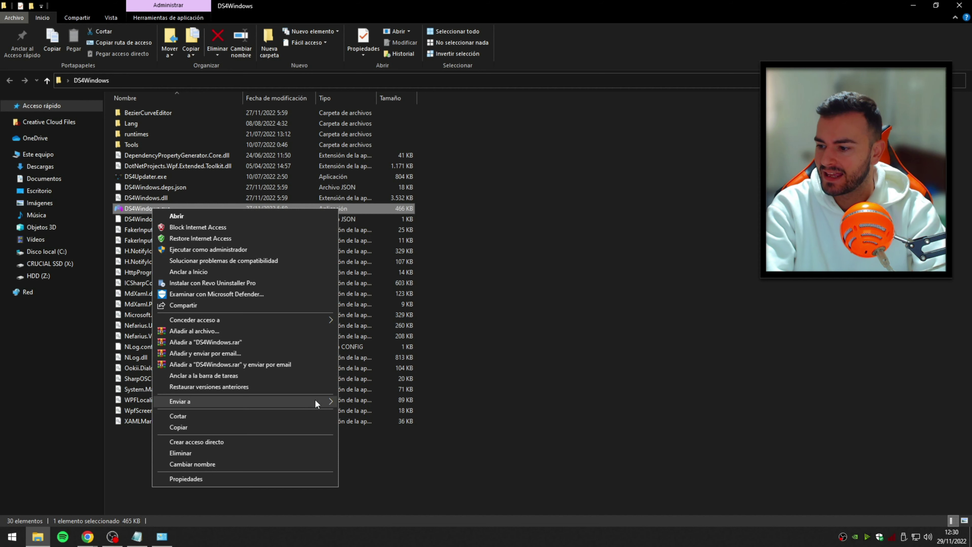
mouse_move(315, 399)
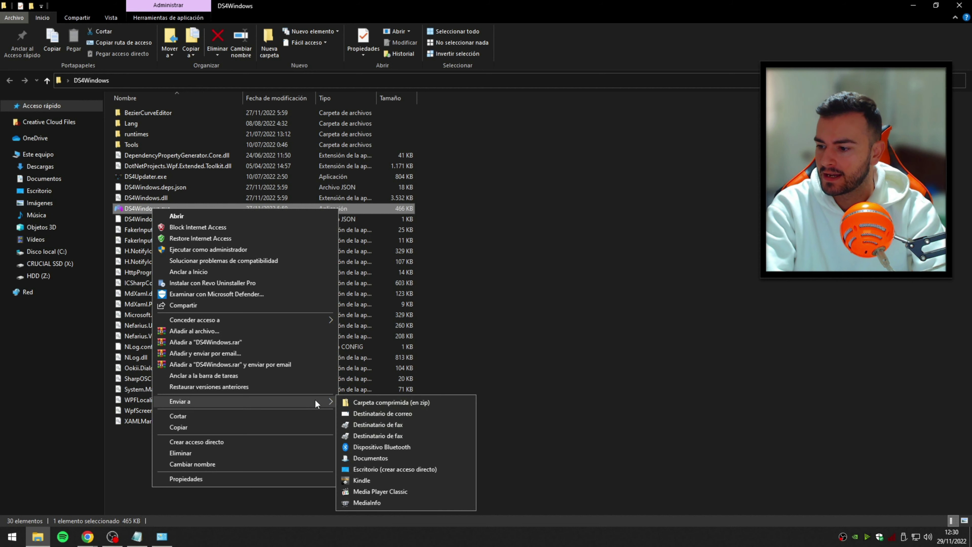
click(402, 474)
key(super+d)
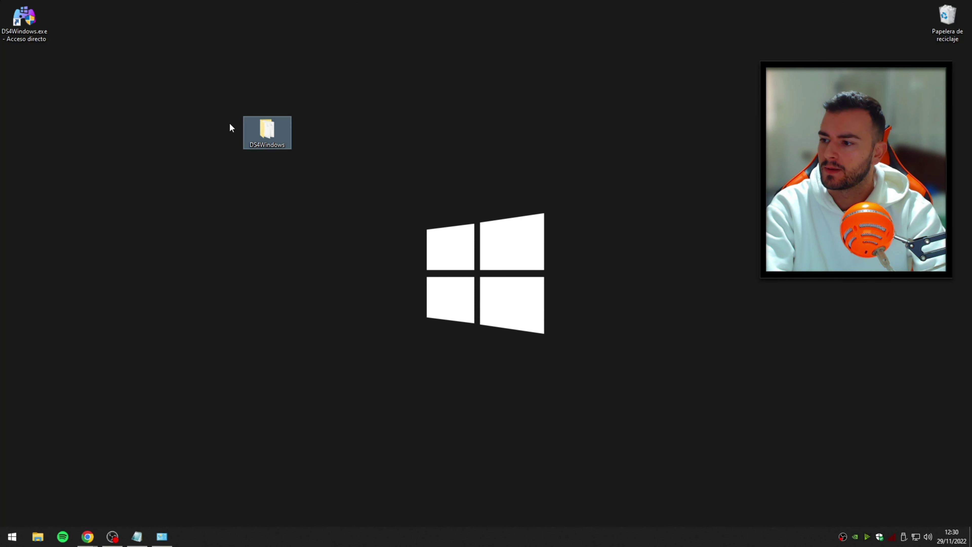
drag(41, 21, 233, 249)
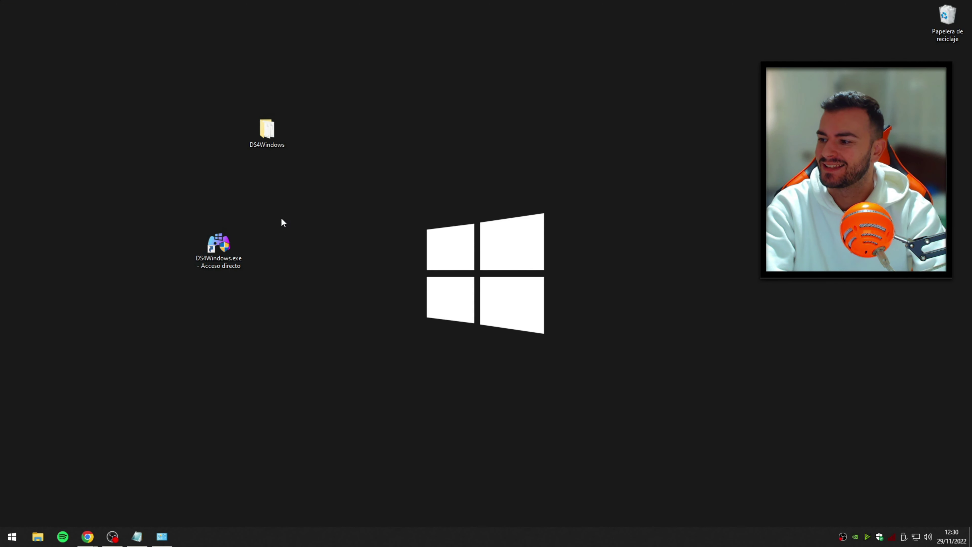
drag(283, 218, 115, 324)
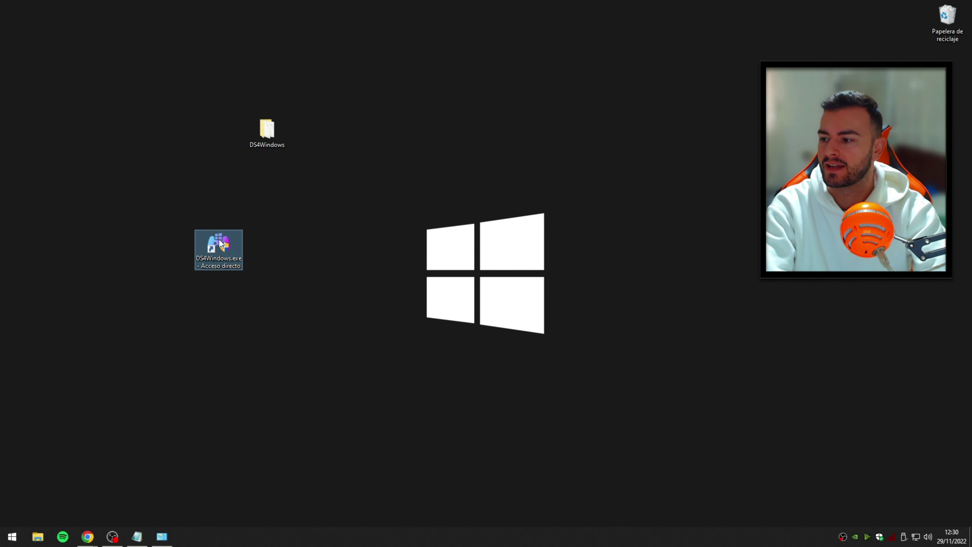
- Launch DS4Windows from its desktop shortcut with administrator permission and open the controller/driver setup window from its options
double_click(220, 249)
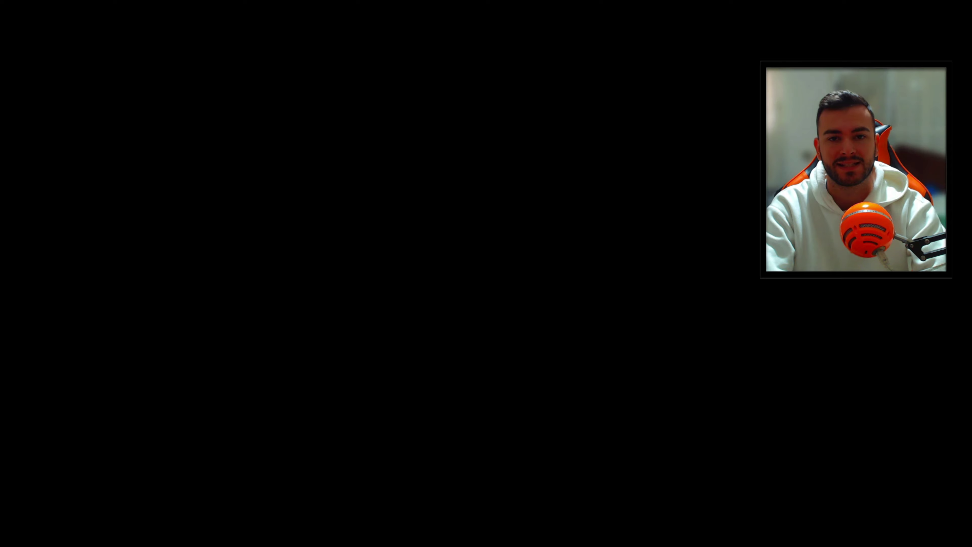
click(479, 262)
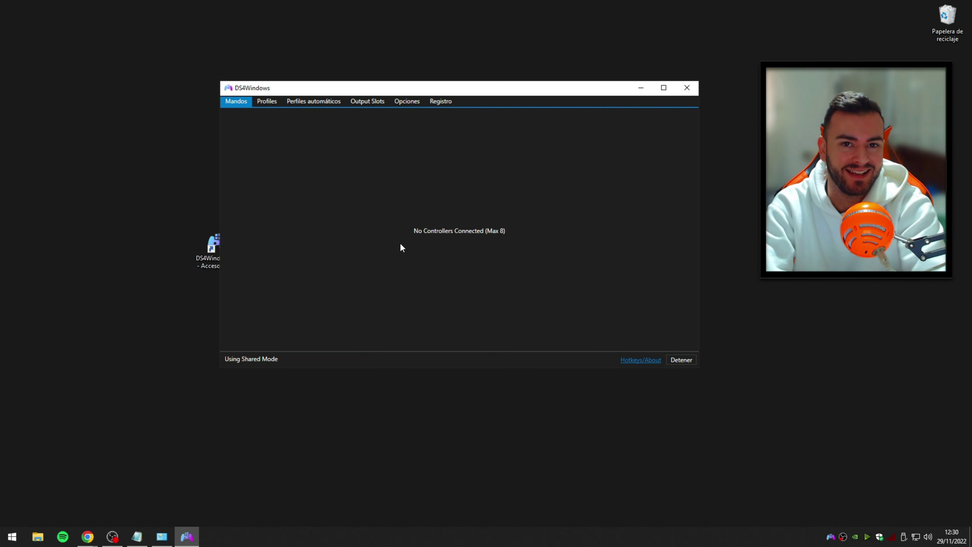
click(407, 101)
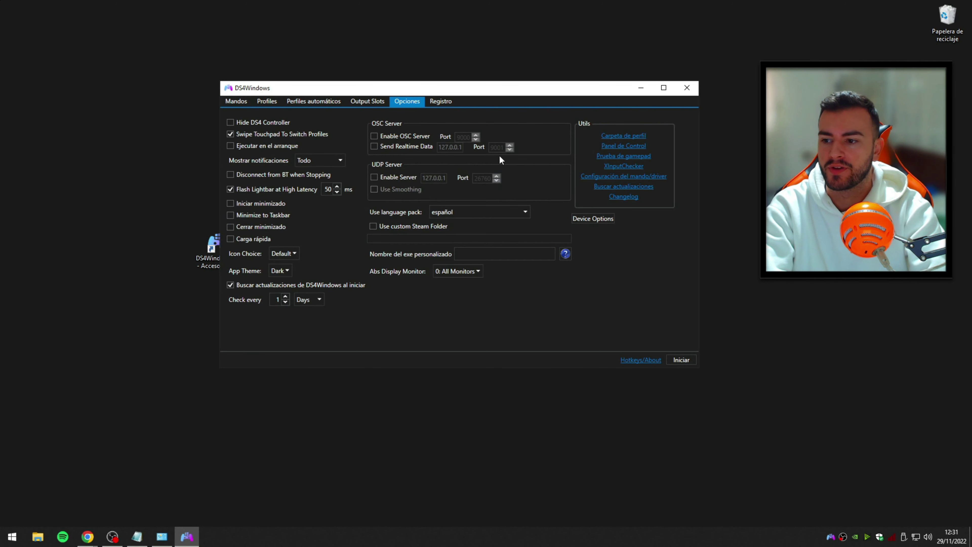
click(631, 177)
drag(317, 124, 477, 108)
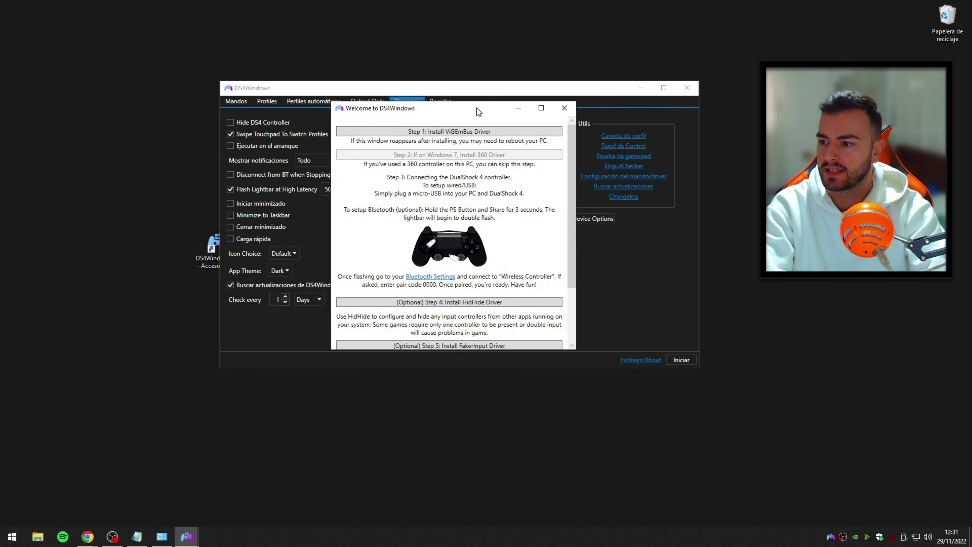
- Install the ViGEmBus driver in its default folder, accepting the license terms, and finish the DS4Windows welcome setup
click(455, 134)
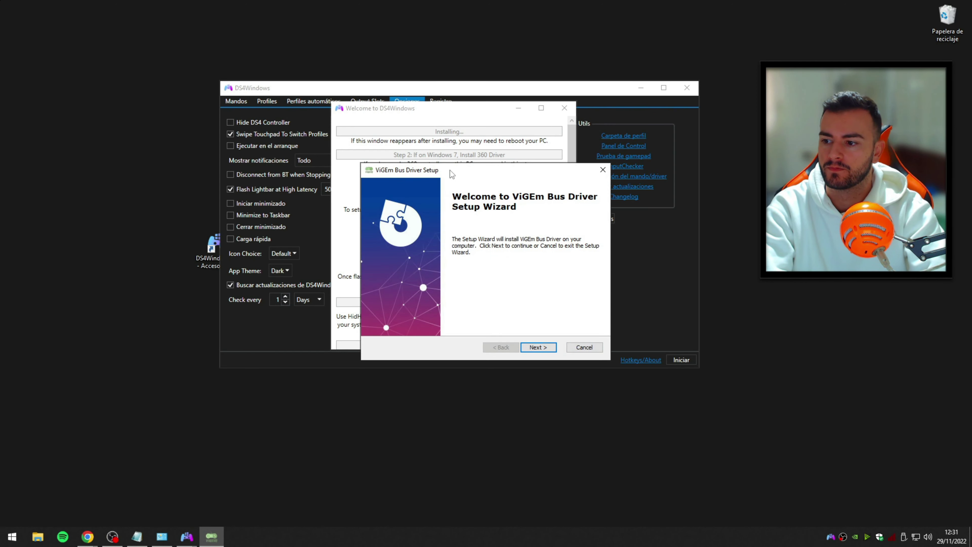
click(534, 347)
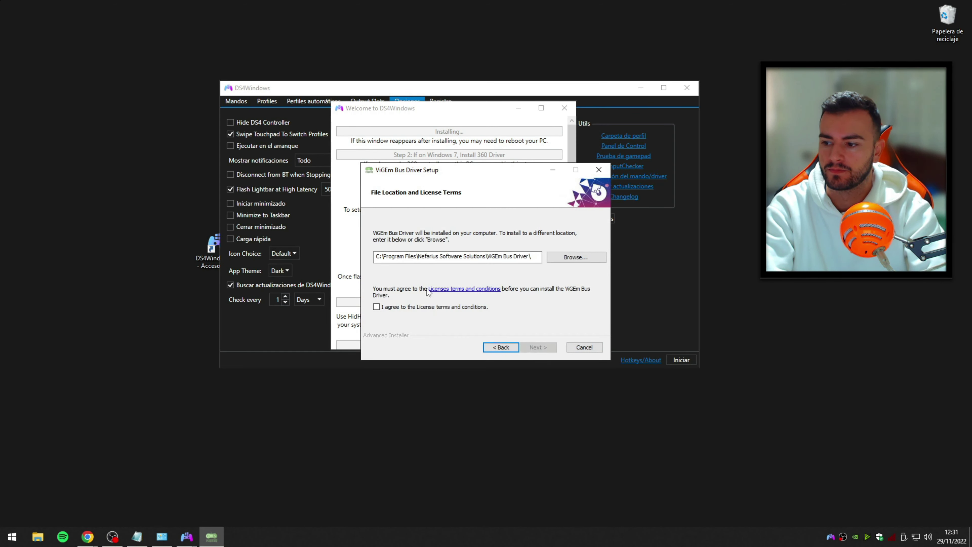
click(377, 307)
click(539, 347)
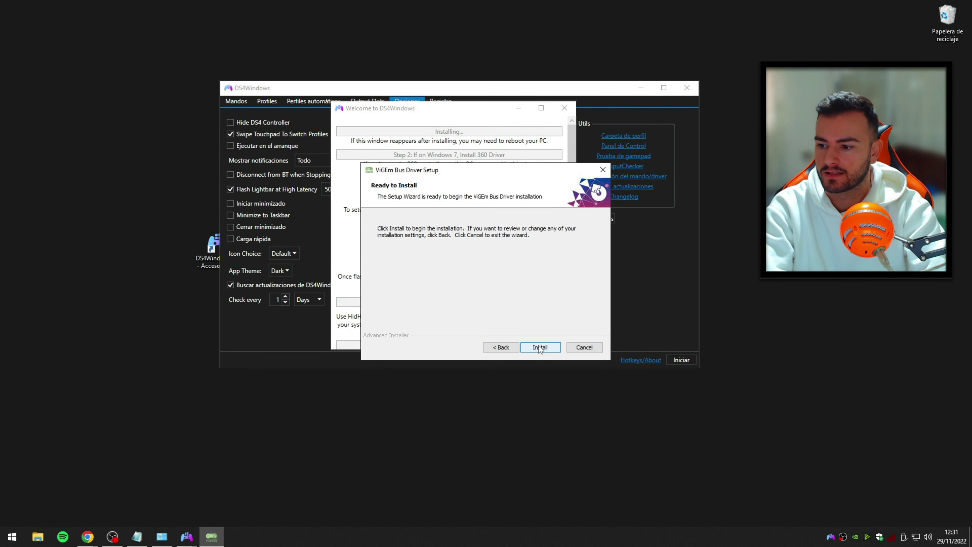
click(540, 348)
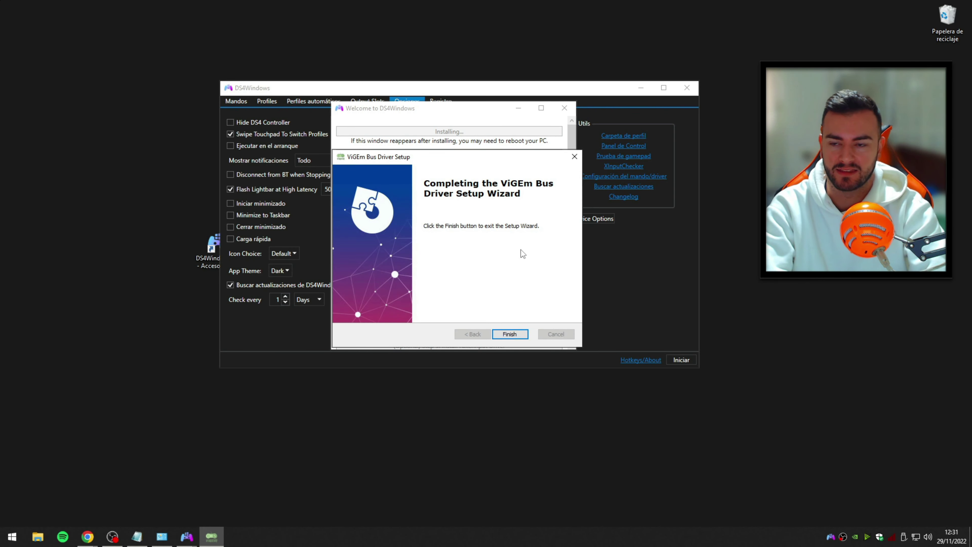
click(511, 335)
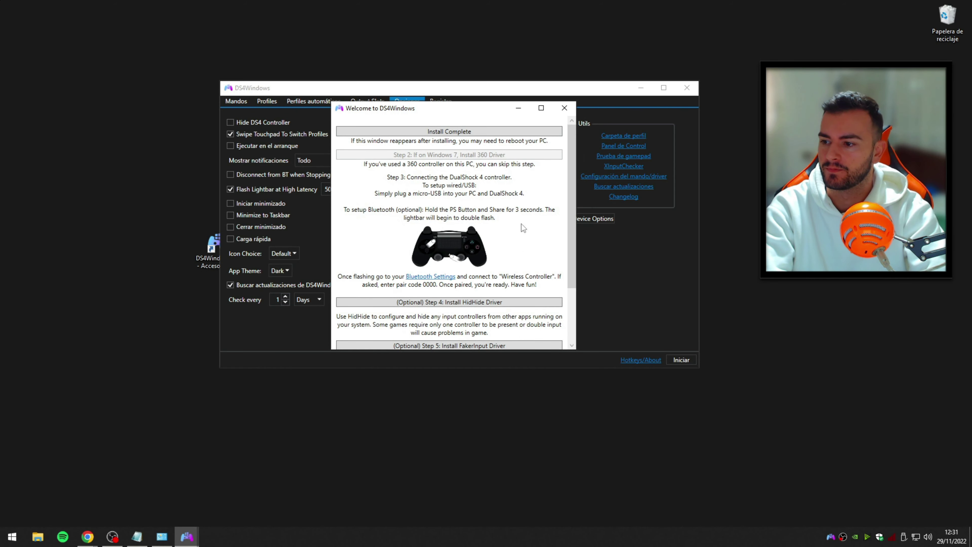
scroll(481, 216, down, 3)
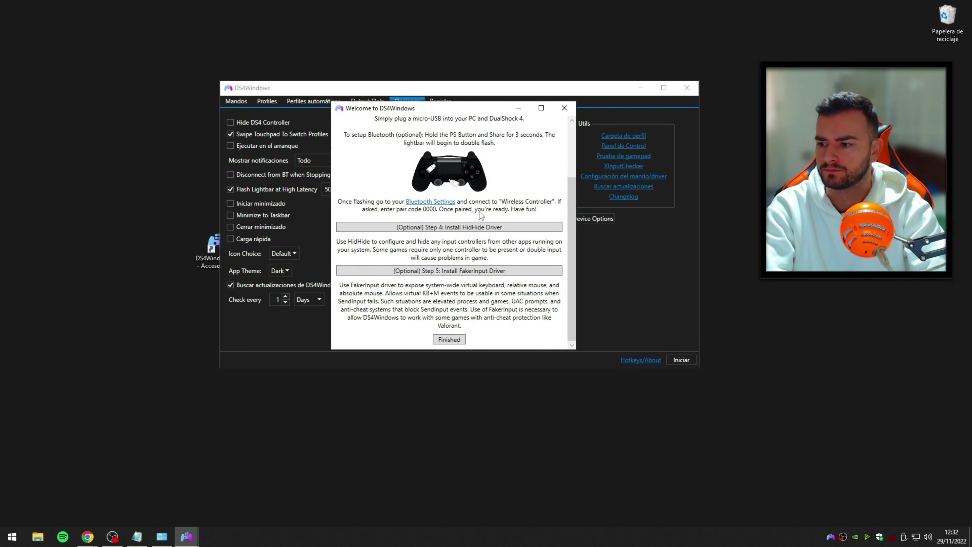
click(453, 339)
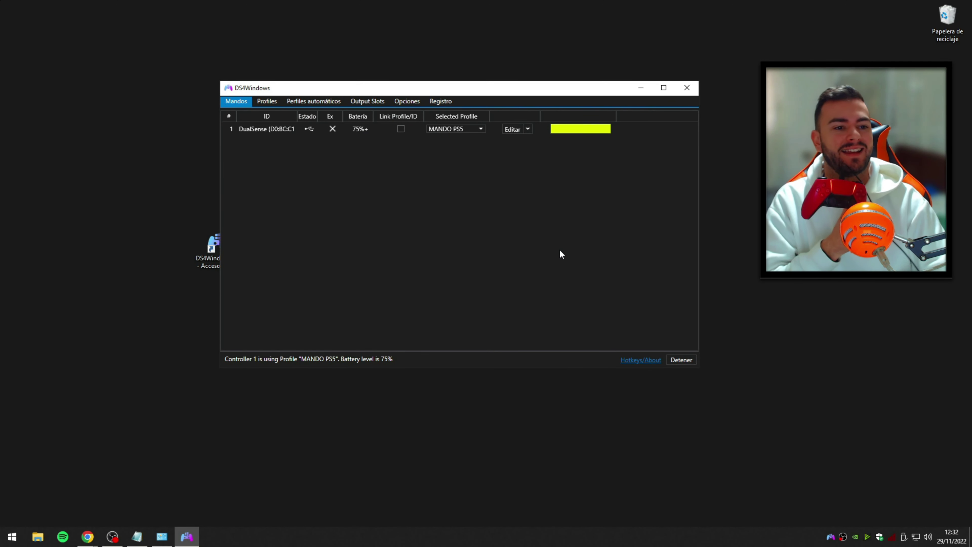
- Look through the connected controller's profile choices and the profiles, automatic profiles, output slots, options and log pages
click(480, 130)
click(467, 152)
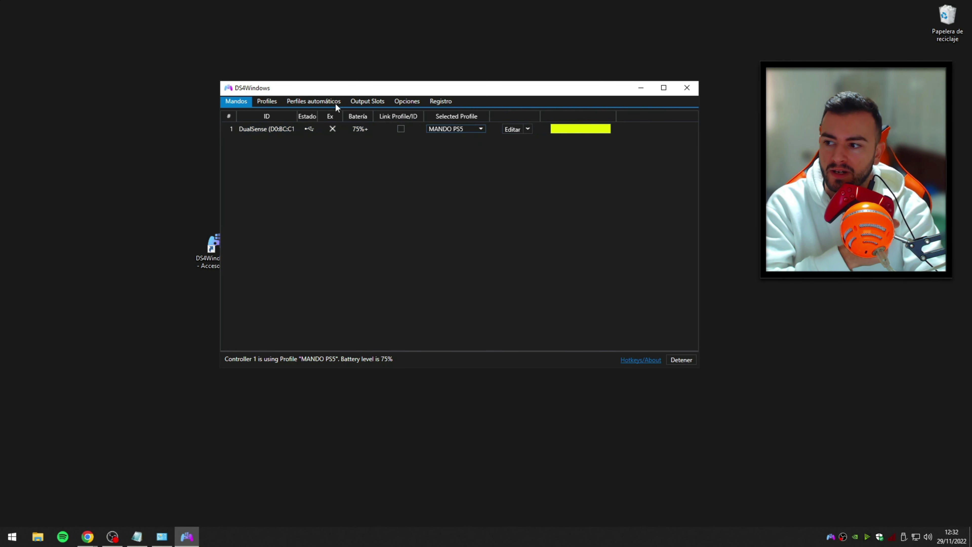
click(267, 101)
click(314, 102)
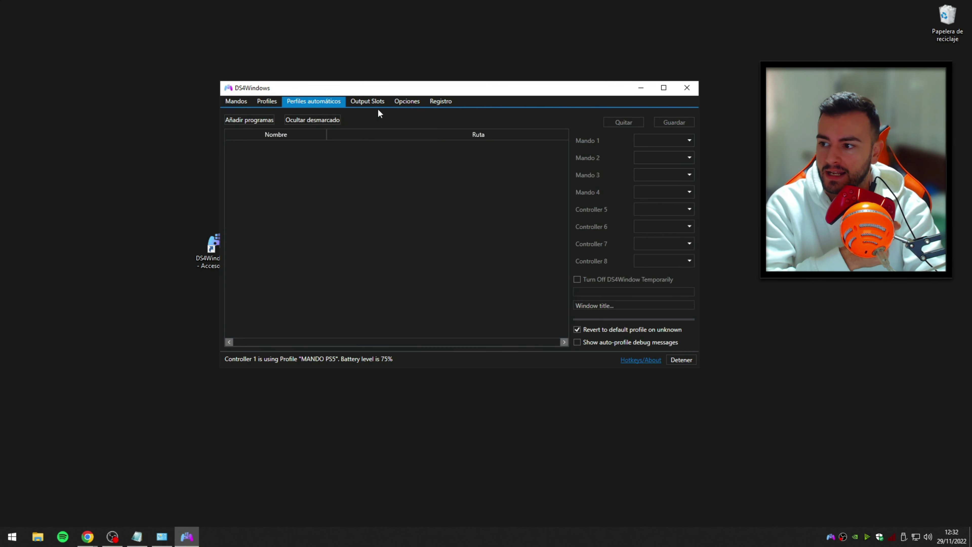
click(367, 102)
click(409, 102)
click(441, 103)
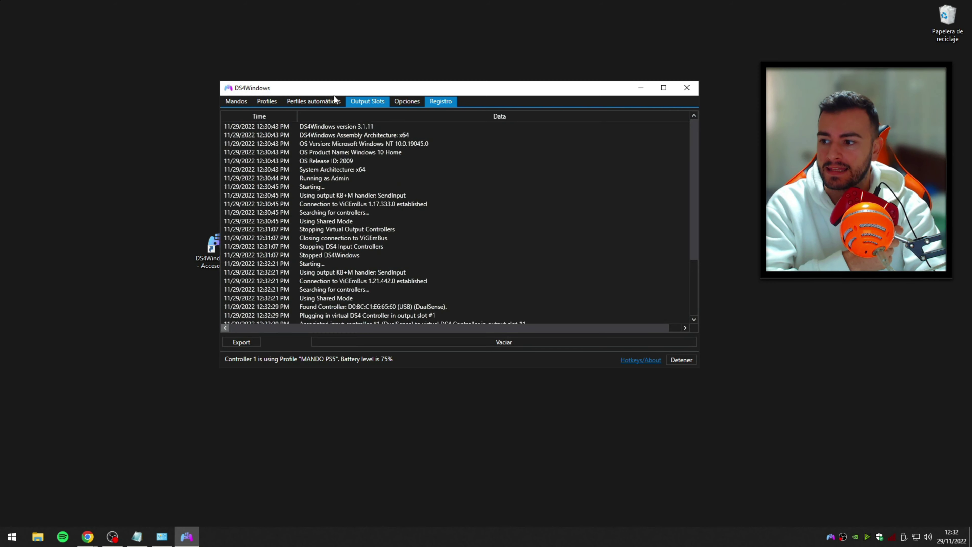
click(245, 102)
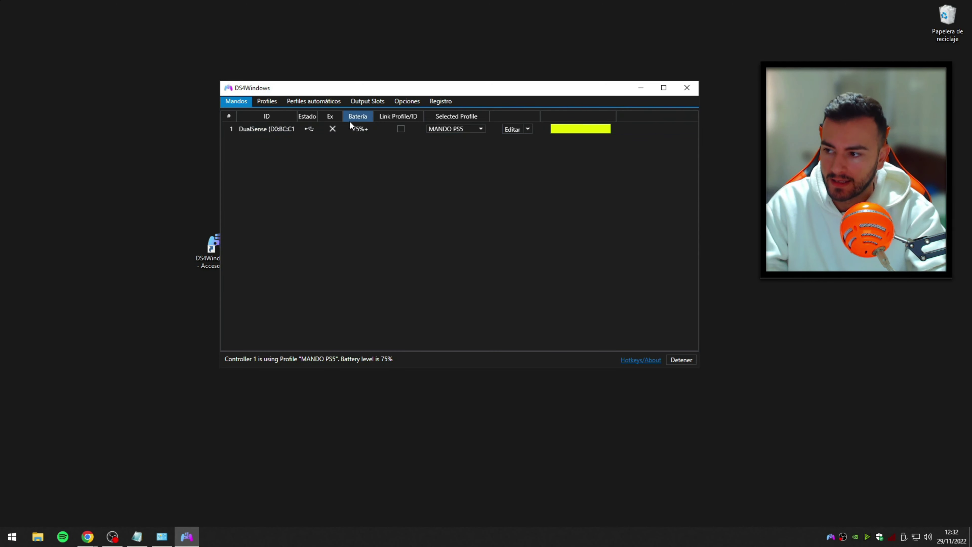
- Check the connected DualSense's battery level and its light bar color options
click(362, 130)
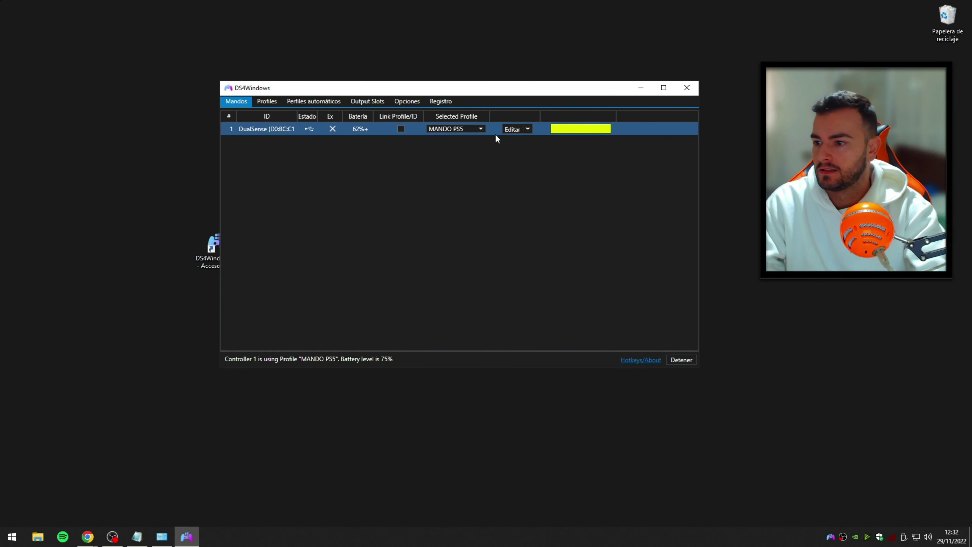
click(583, 130)
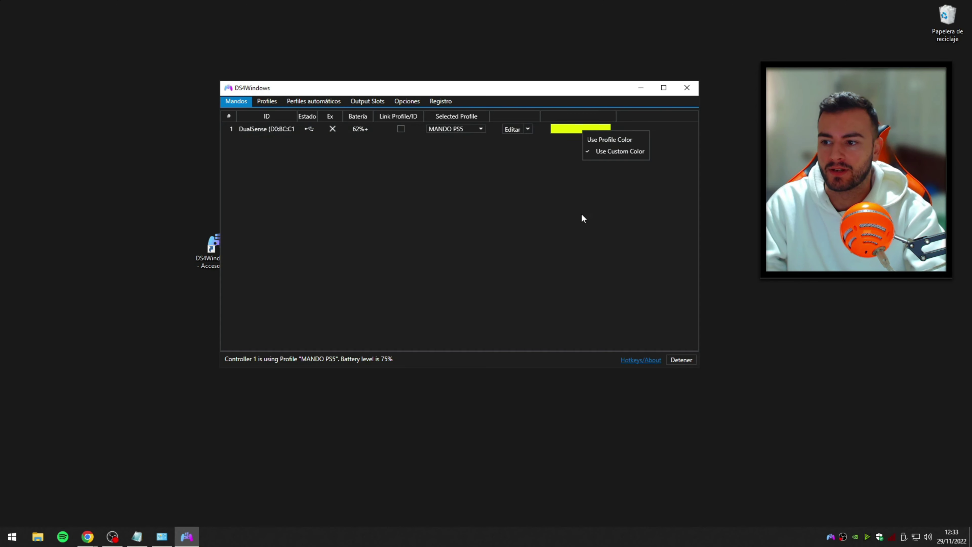
click(594, 195)
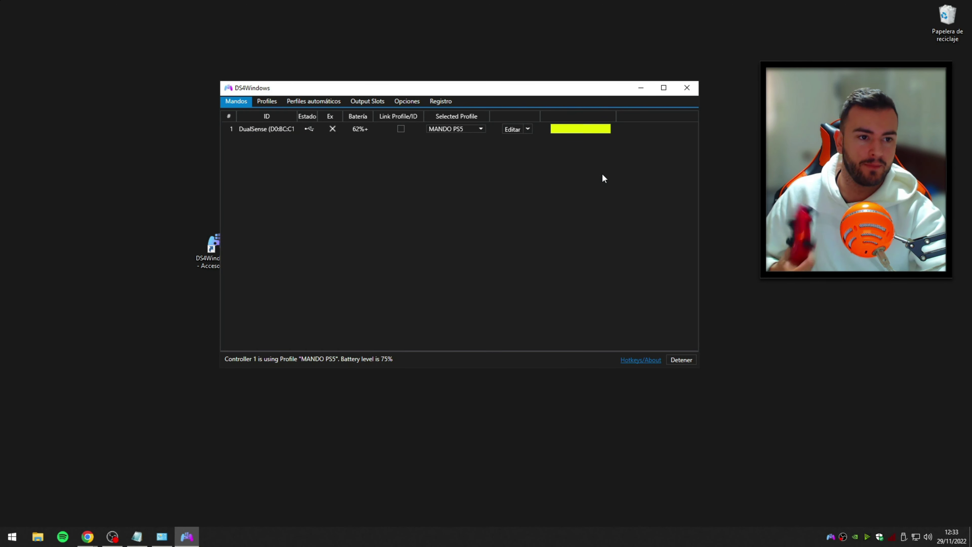